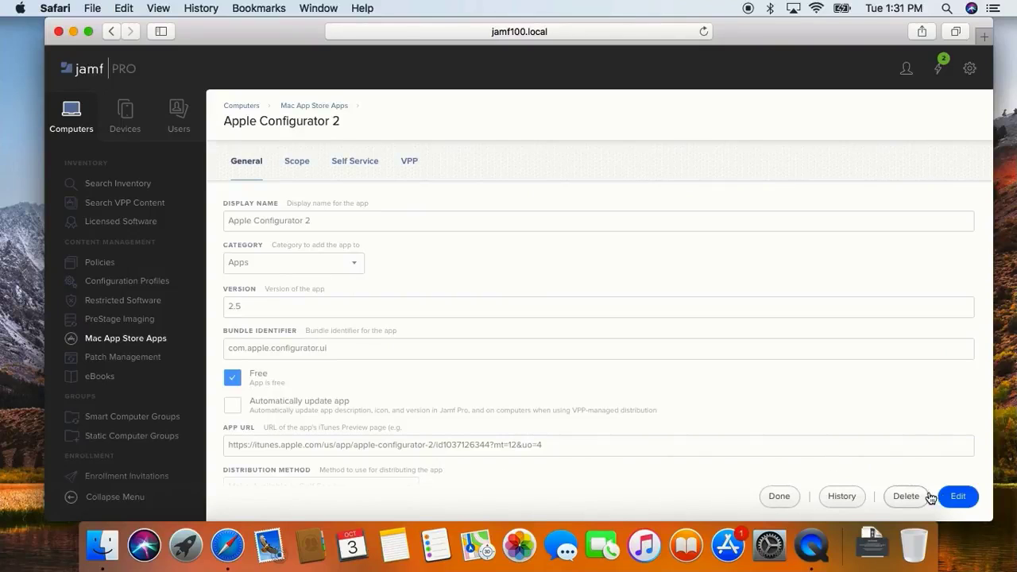
Start editing the scope of Apple Configurator 2, keeping Specific Computers as the target computers.
click(957, 499)
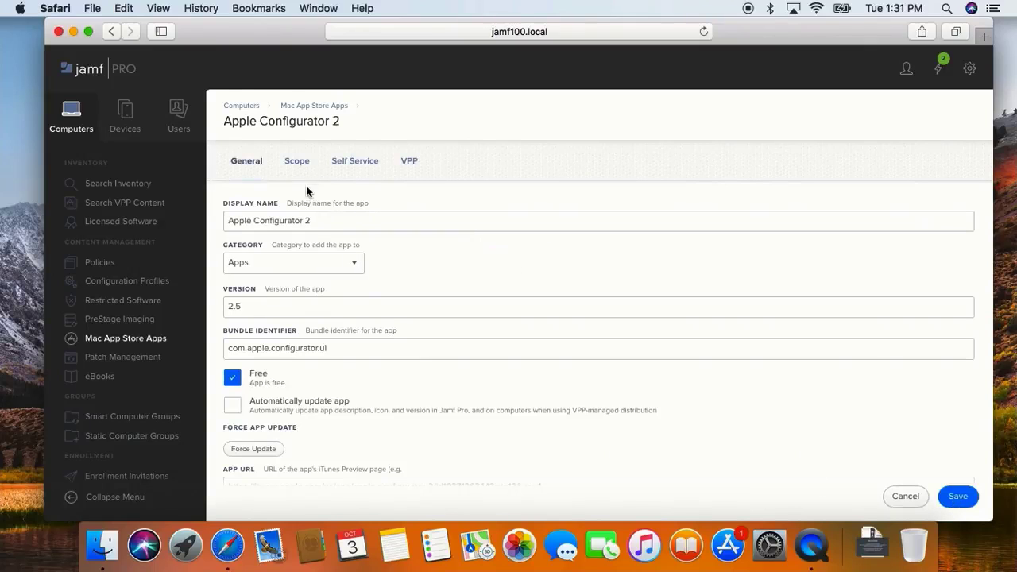
click(297, 163)
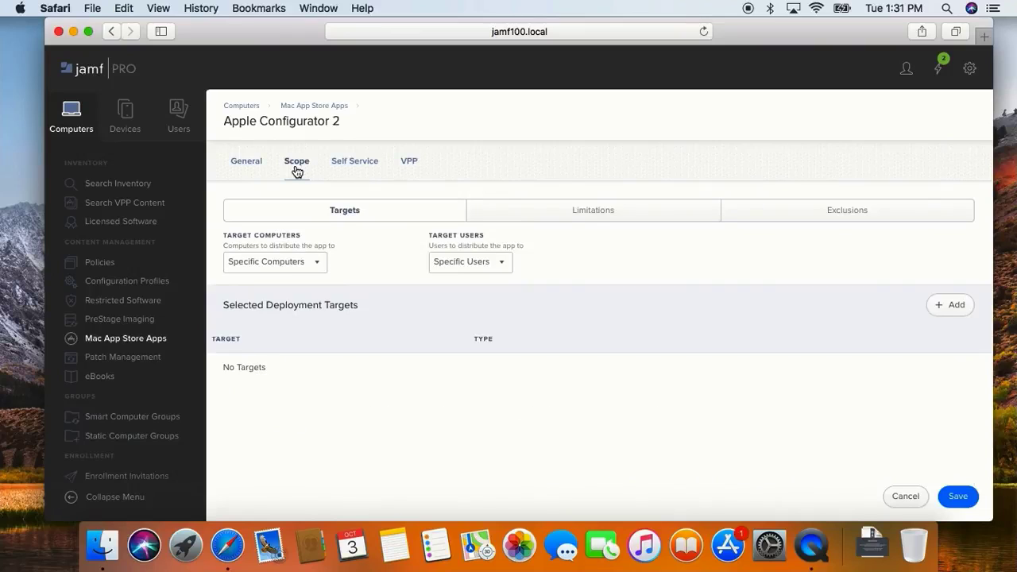
click(309, 265)
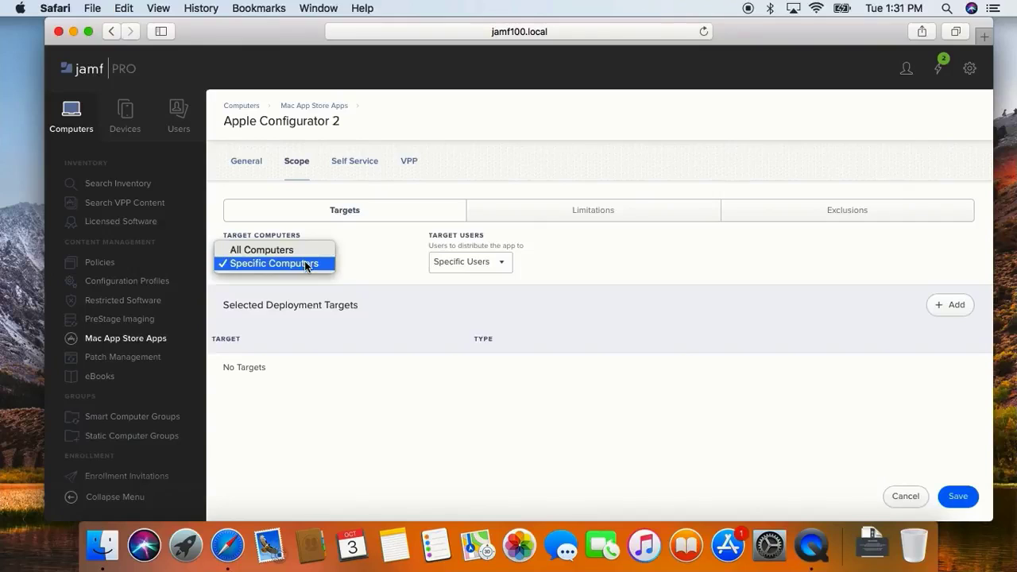
click(306, 264)
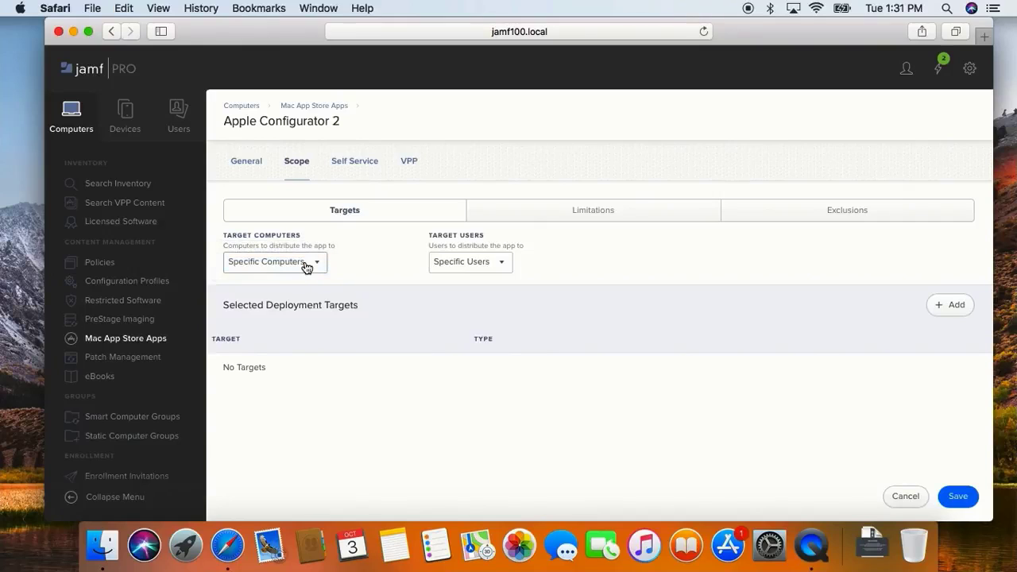
Browse the available deployment targets for Apple Configurator 2 by computers, computer groups, users, user groups and buildings.
click(941, 305)
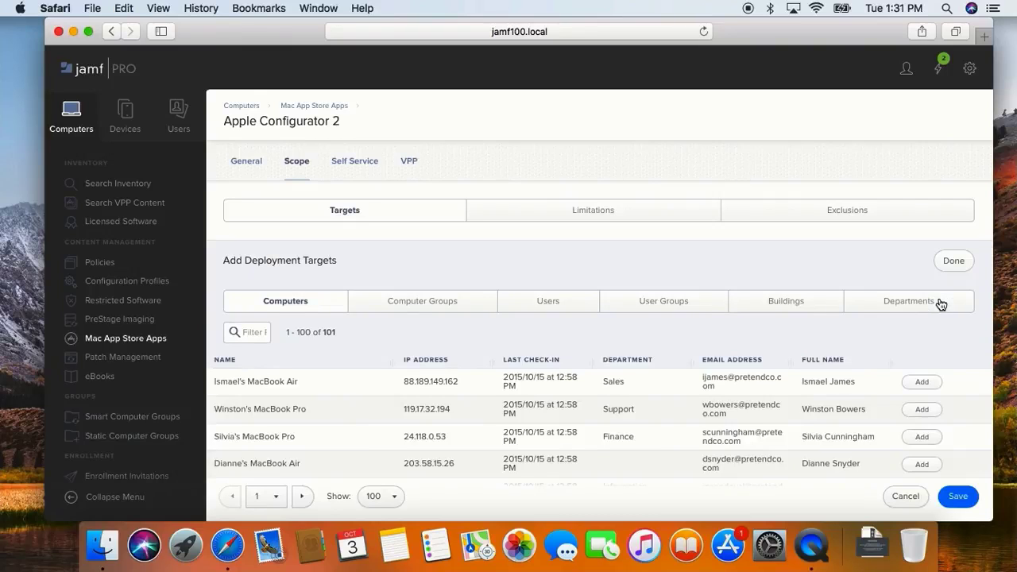
scroll(520, 380, down, 5)
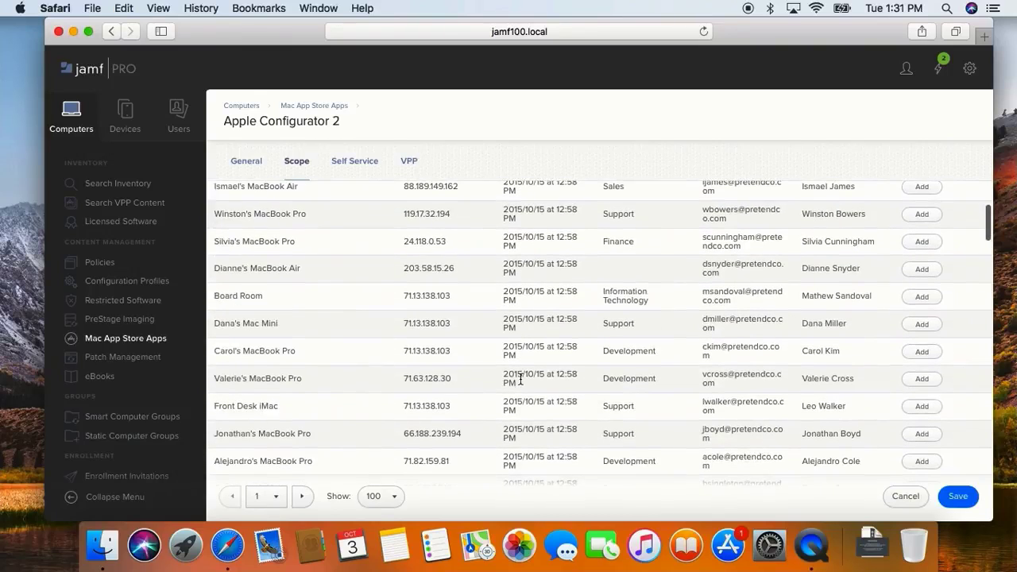
scroll(520, 377, up, 5)
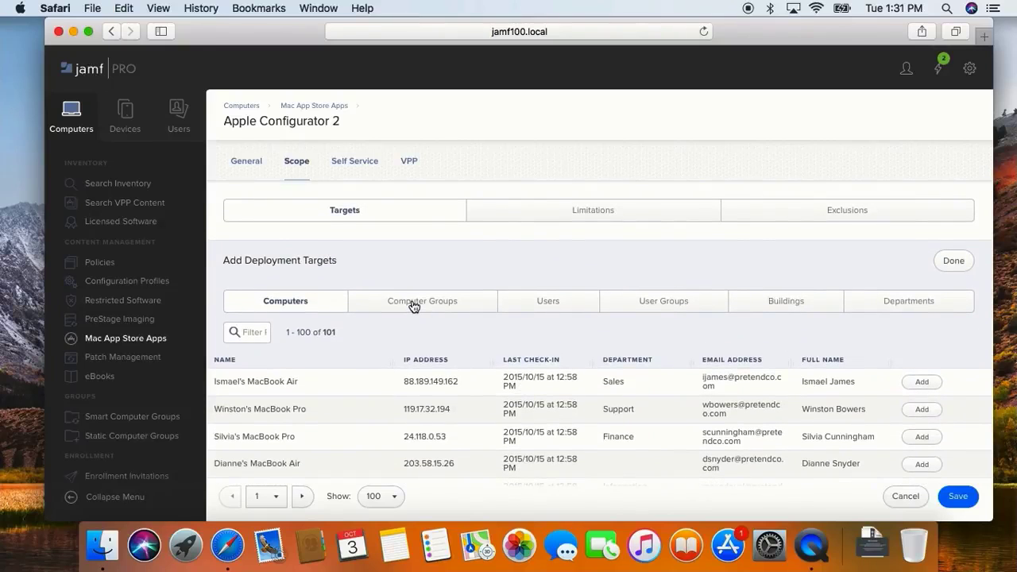
click(413, 307)
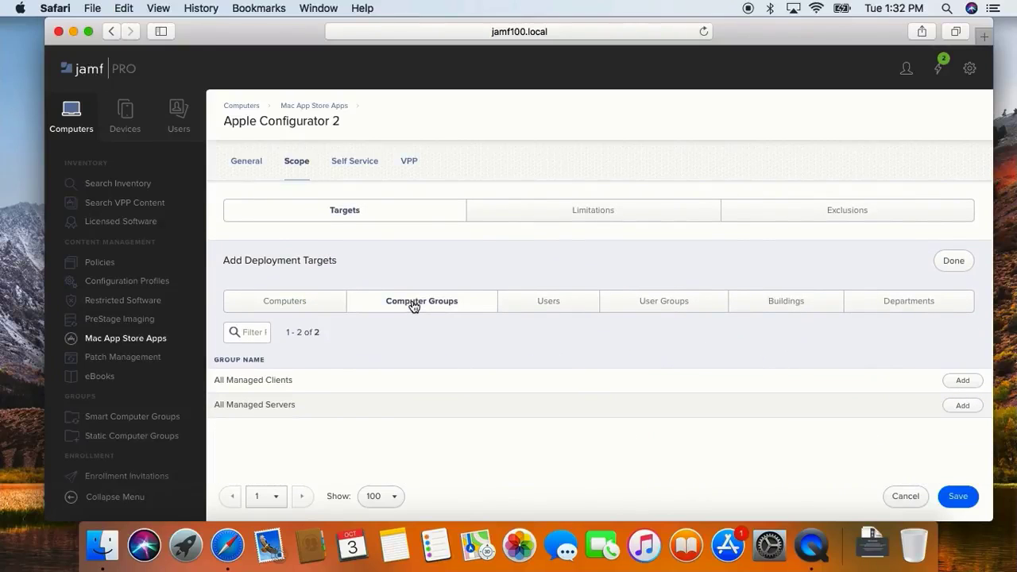
click(553, 313)
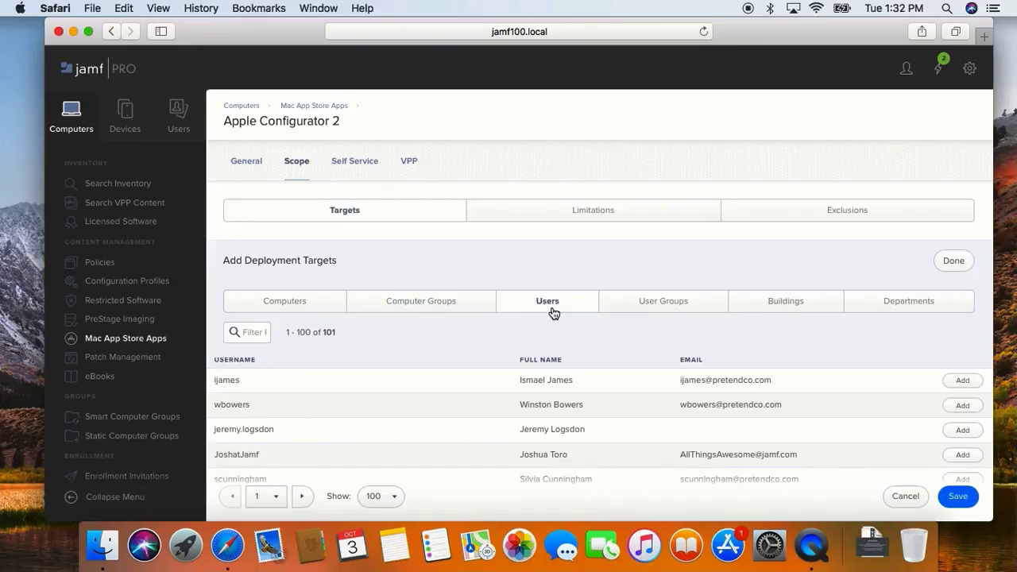
click(652, 307)
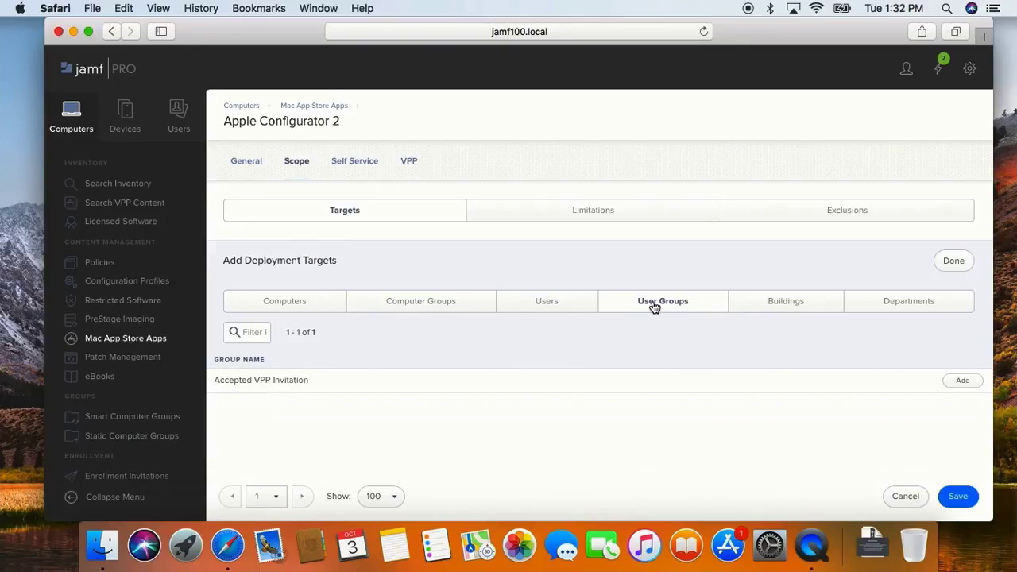
click(777, 306)
Add the Information Technology department to Apple Configurator 2's deployment targets and finish the target selection.
click(896, 307)
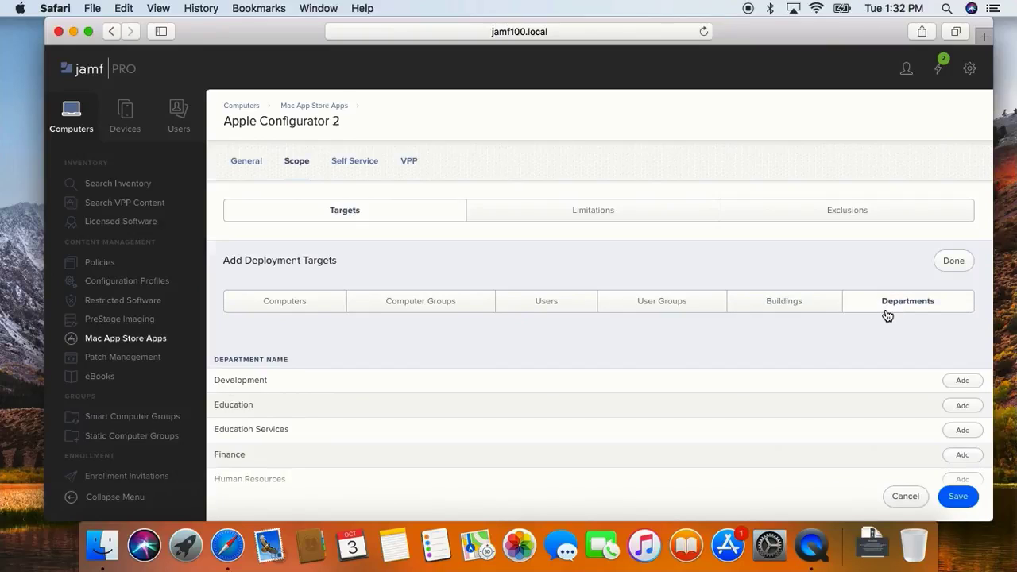
scroll(669, 464, down, 4)
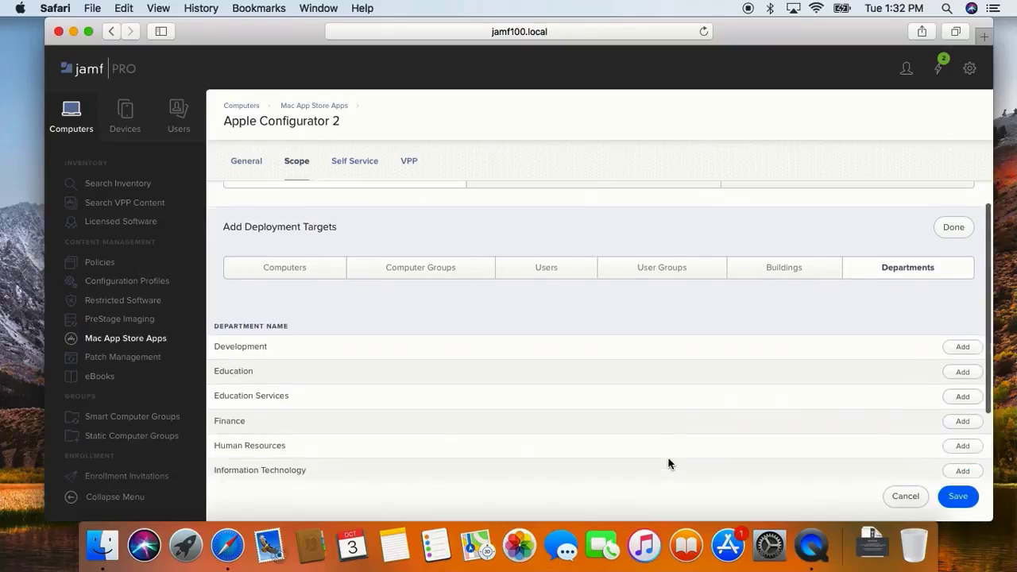
scroll(669, 464, down, 1)
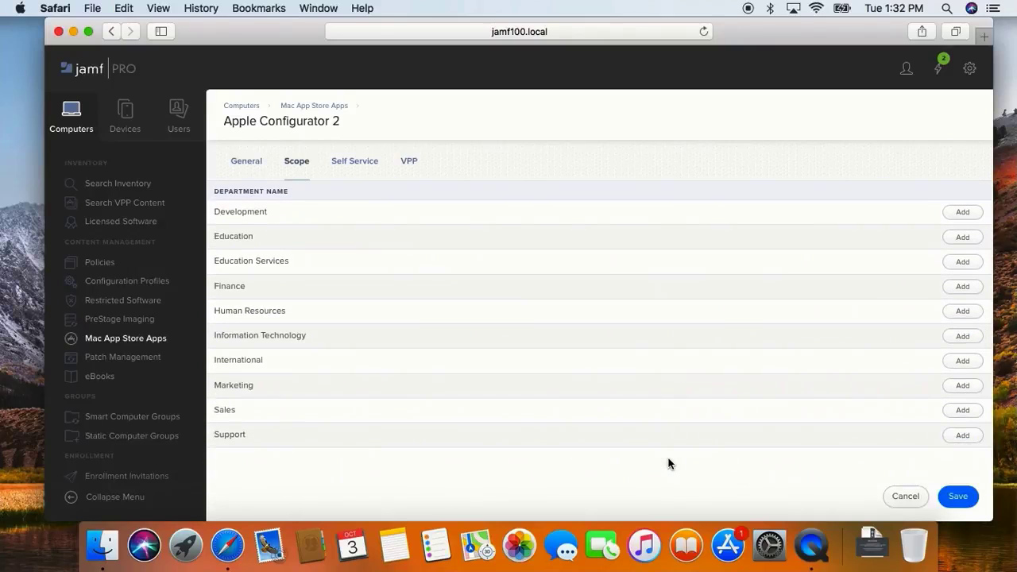
click(957, 337)
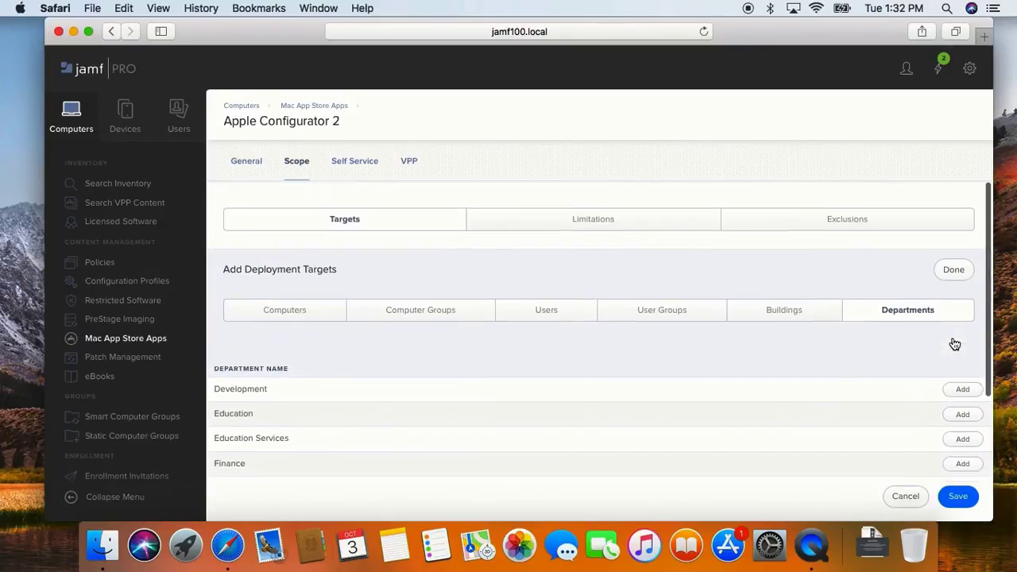
click(955, 262)
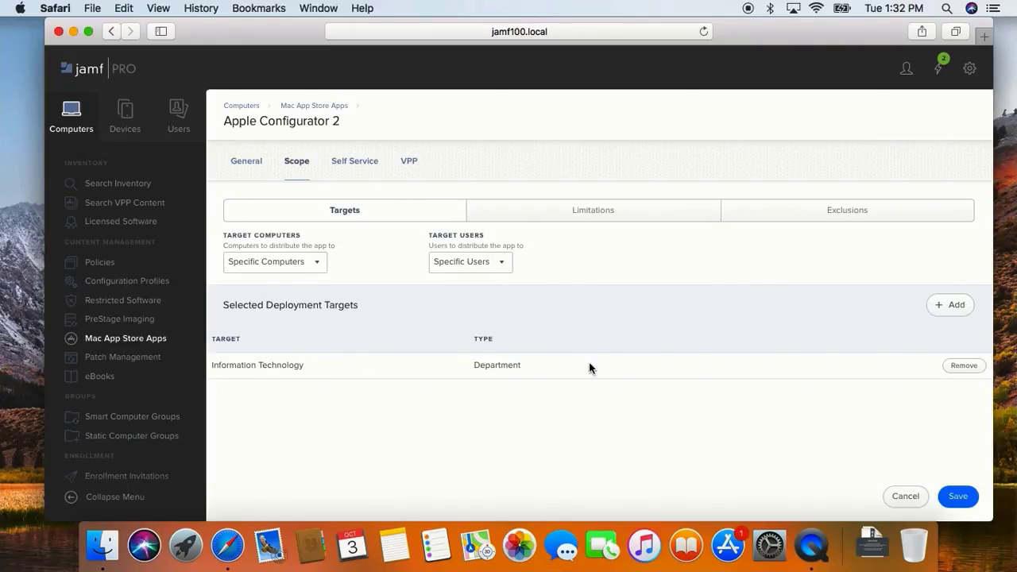
Save Apple Configurator 2's scope and return to the Mac App Store apps list to check its scope entry.
click(959, 497)
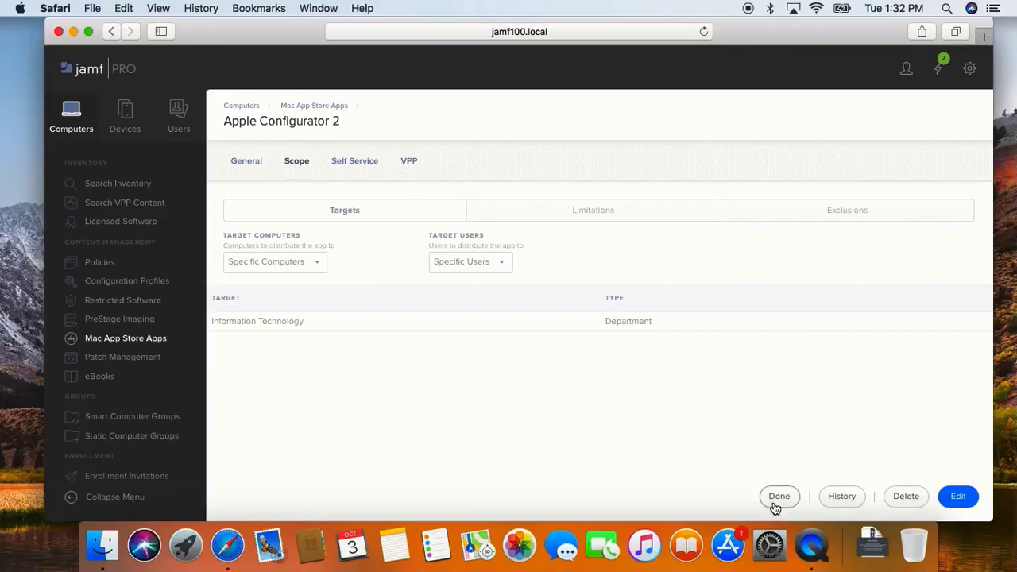
click(776, 503)
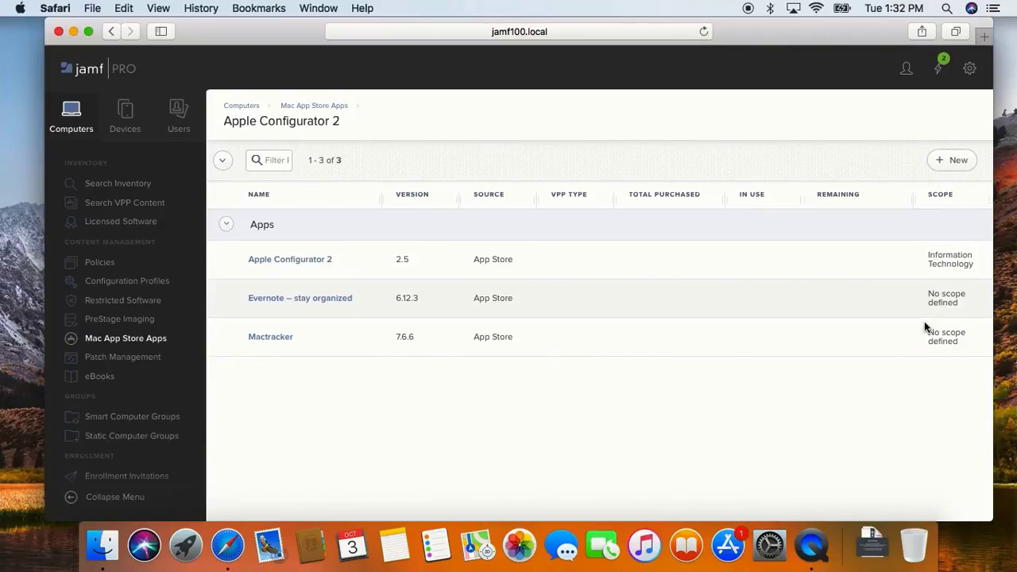
drag(925, 258, 980, 266)
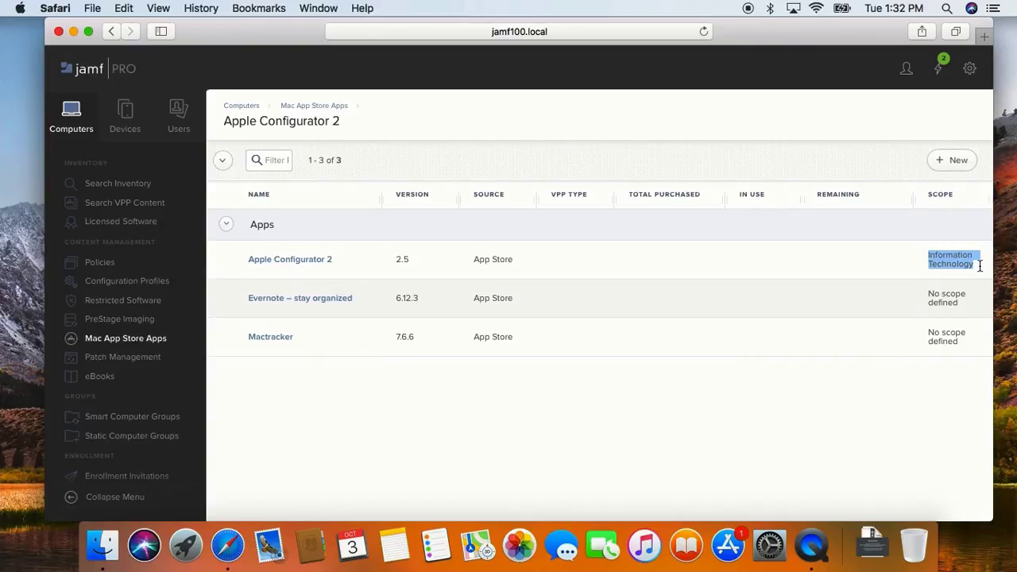
Edit the scope of Evernote – stay organized and add the Information Technology department as a deployment target.
click(329, 300)
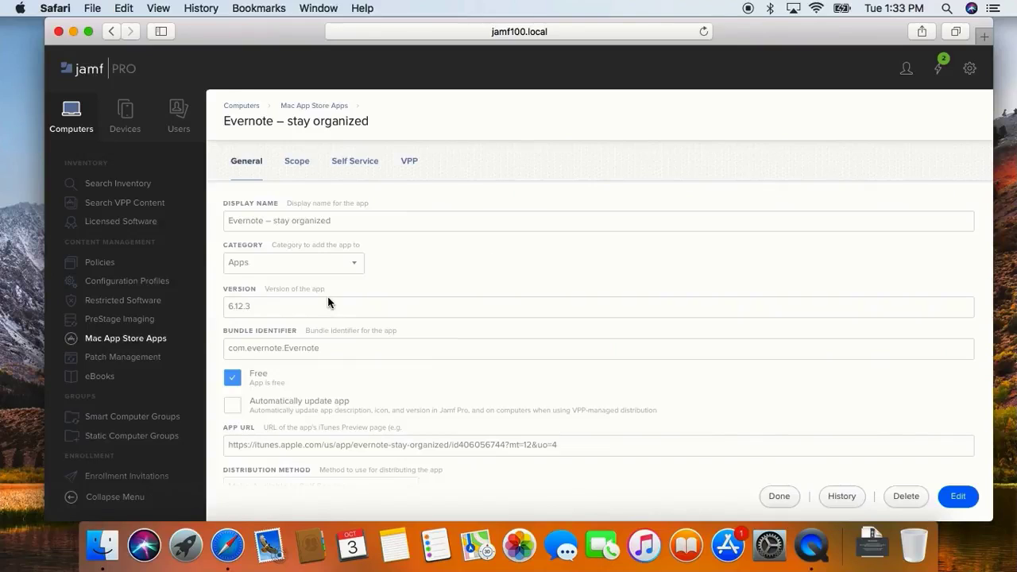
click(955, 498)
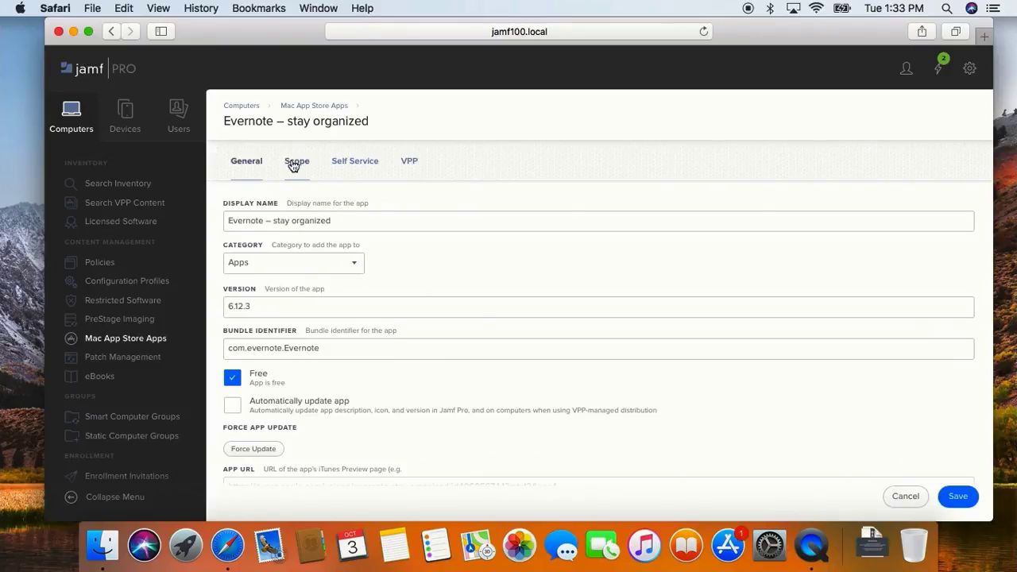
click(295, 162)
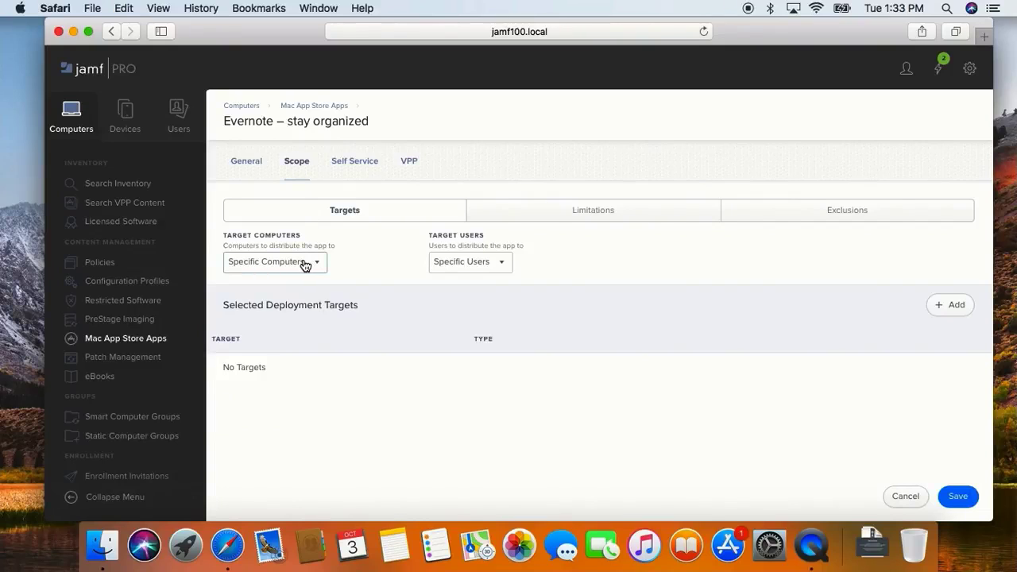
click(951, 307)
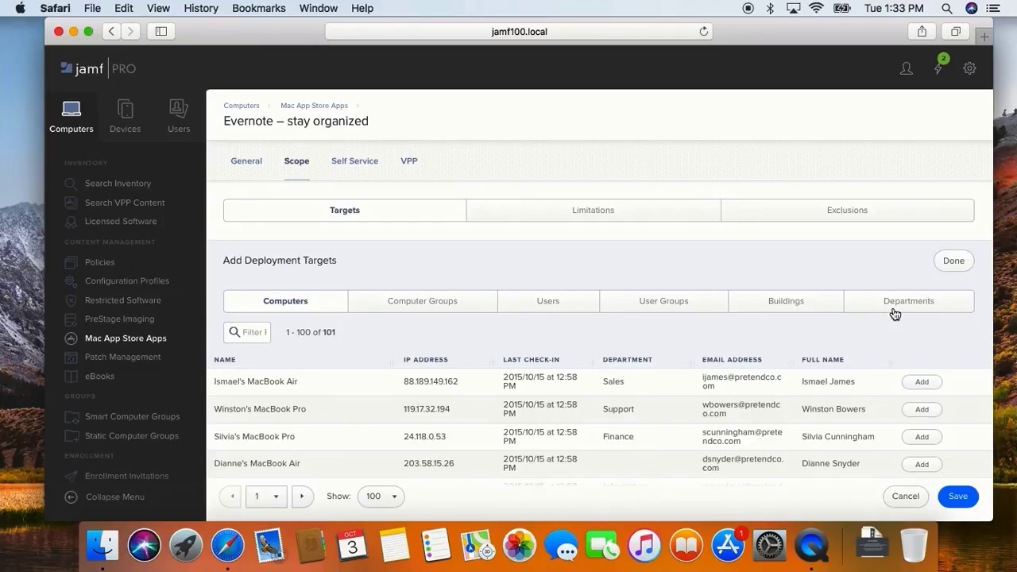
click(895, 314)
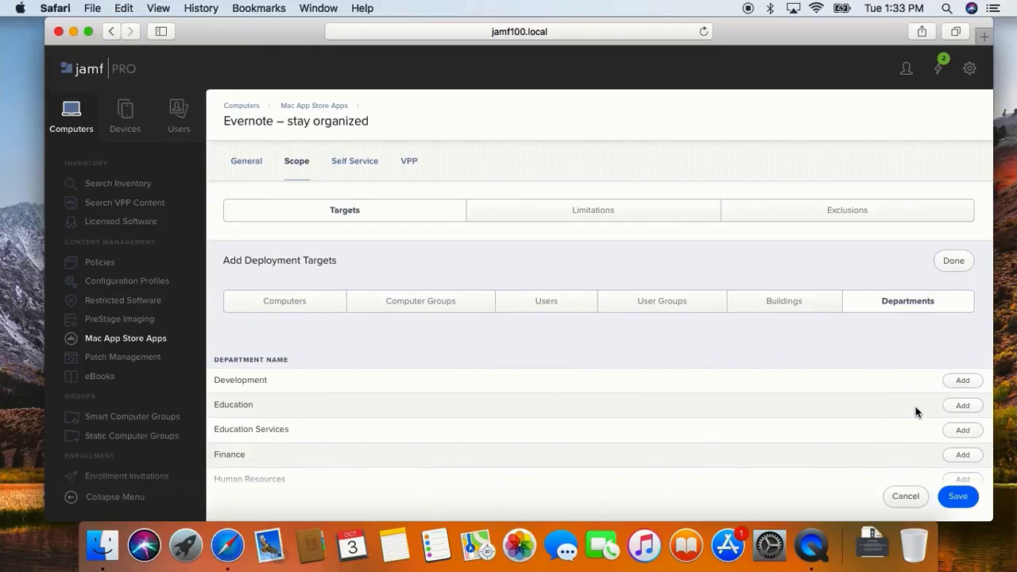
scroll(917, 411, down, 2)
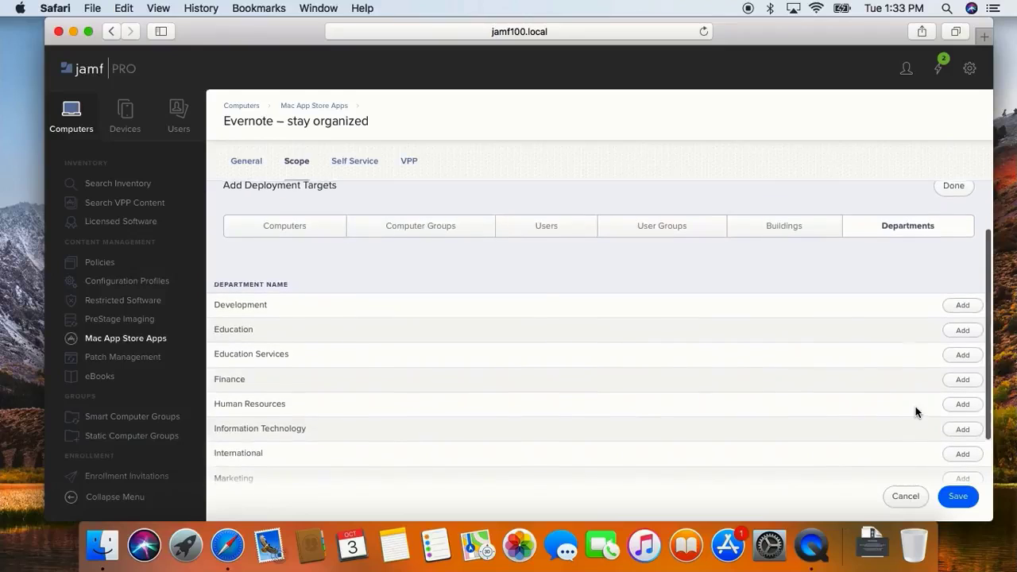
click(963, 429)
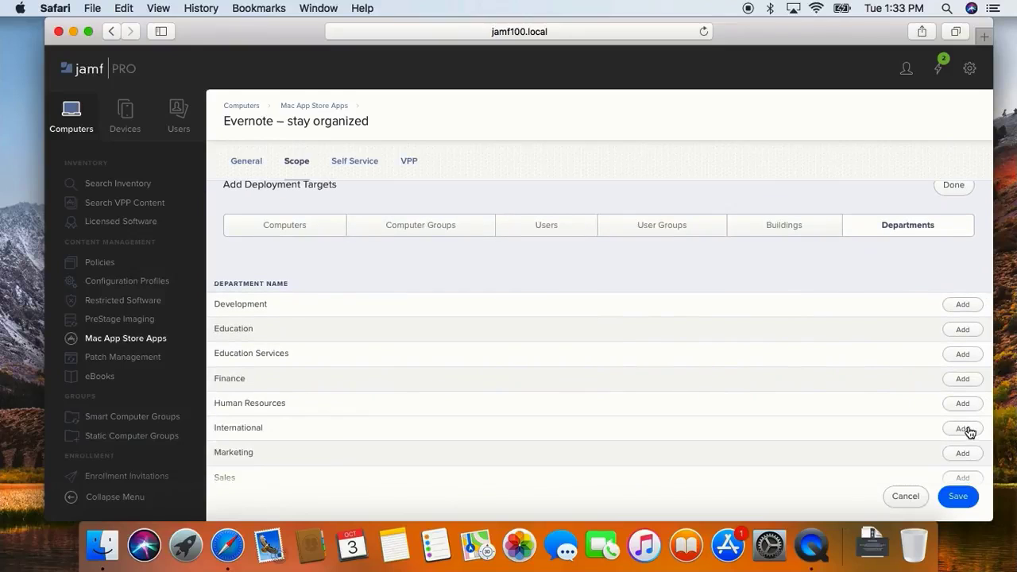
Add the Minneapolis building to Evernote's deployment targets, then finish the selection and review the target types.
click(803, 230)
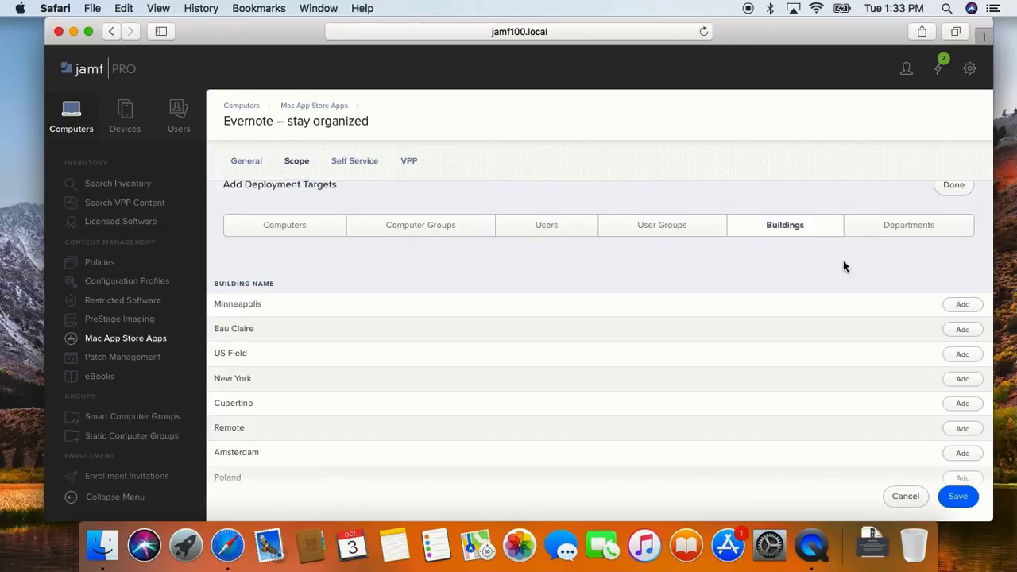
click(963, 306)
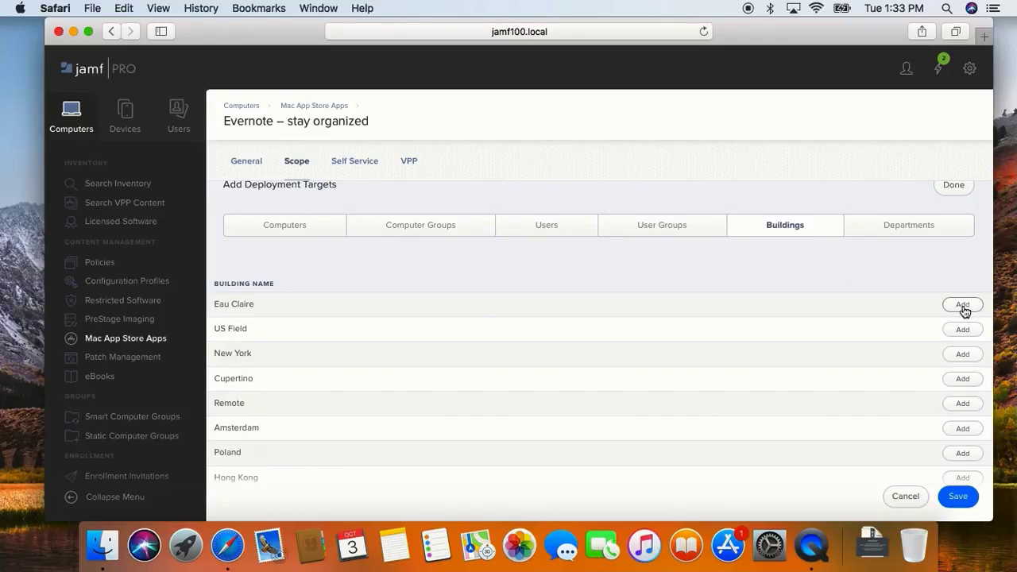
click(950, 185)
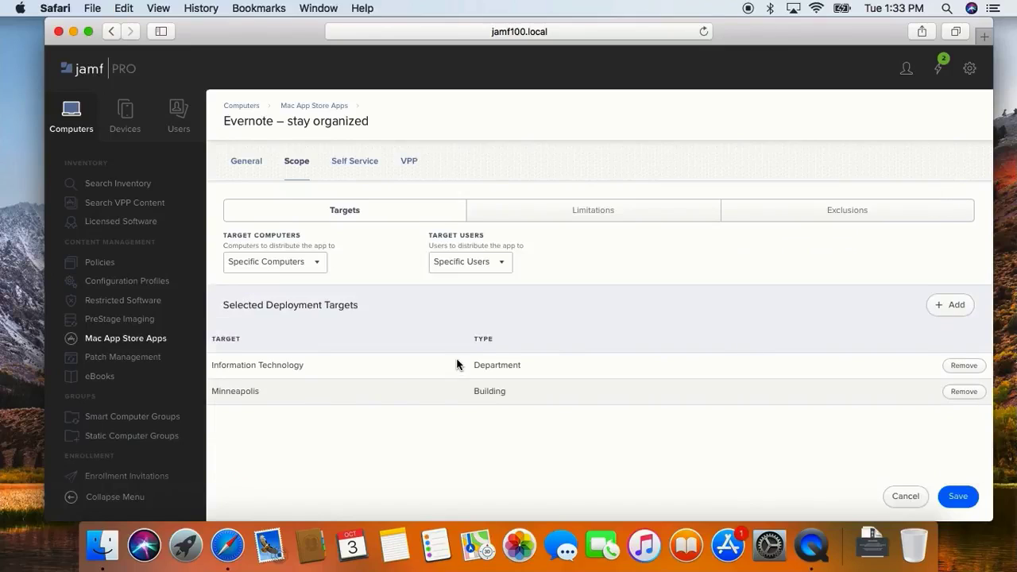
drag(467, 364, 528, 365)
click(472, 390)
drag(472, 390, 517, 391)
Save Evernote's scope and return to the Mac App Store apps list to check its scope entry.
click(959, 496)
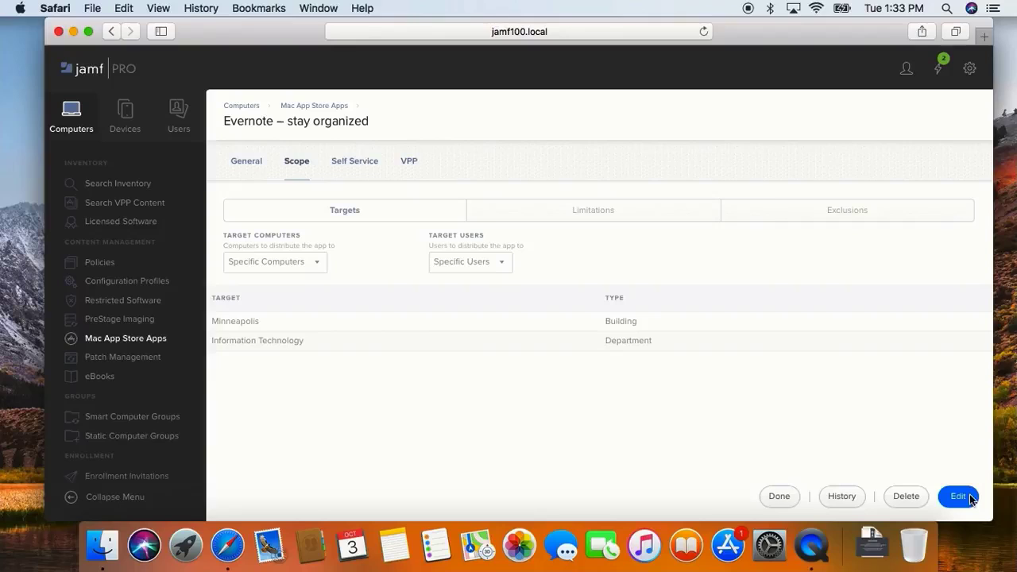
click(786, 496)
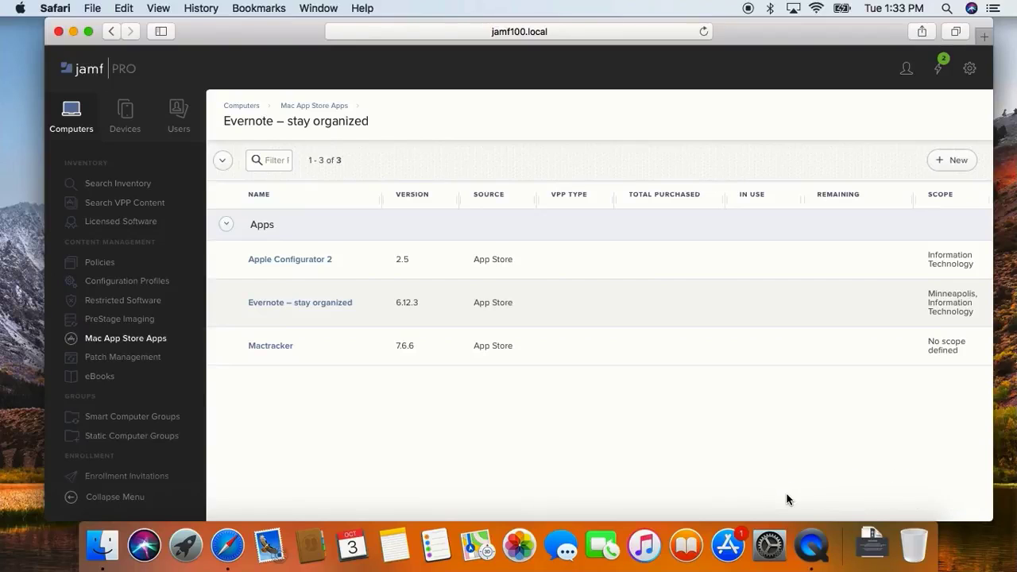
double_click(934, 293)
click(926, 304)
drag(926, 303, 974, 314)
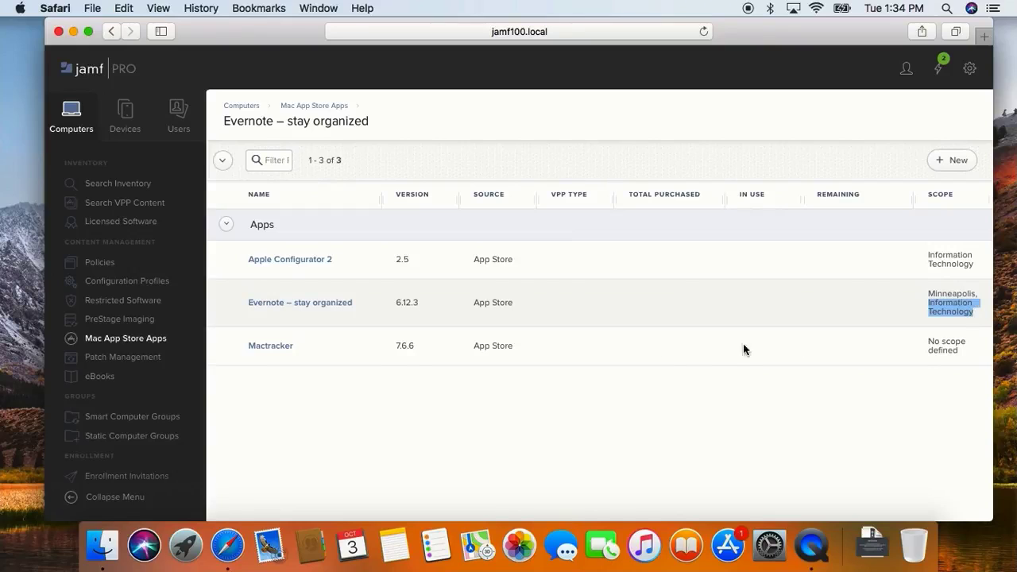
Edit Mactracker's scope and set its target computers to All Computers.
click(270, 346)
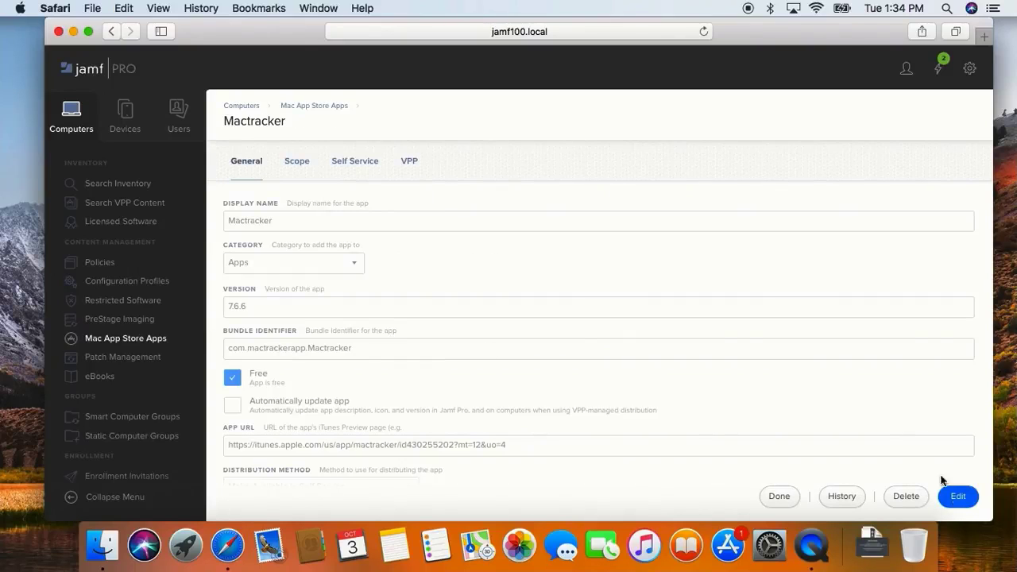
click(966, 504)
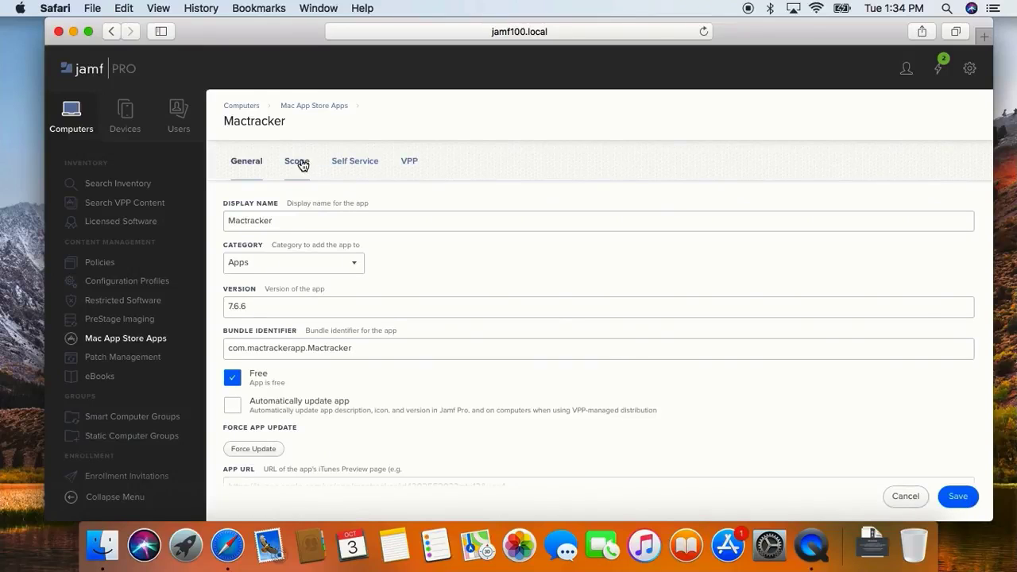
click(296, 161)
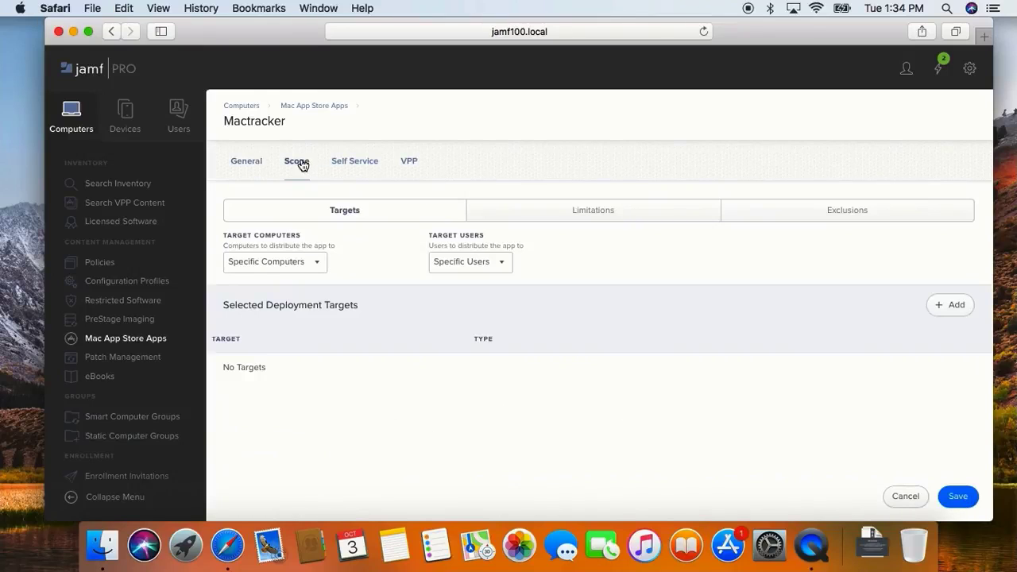
click(288, 266)
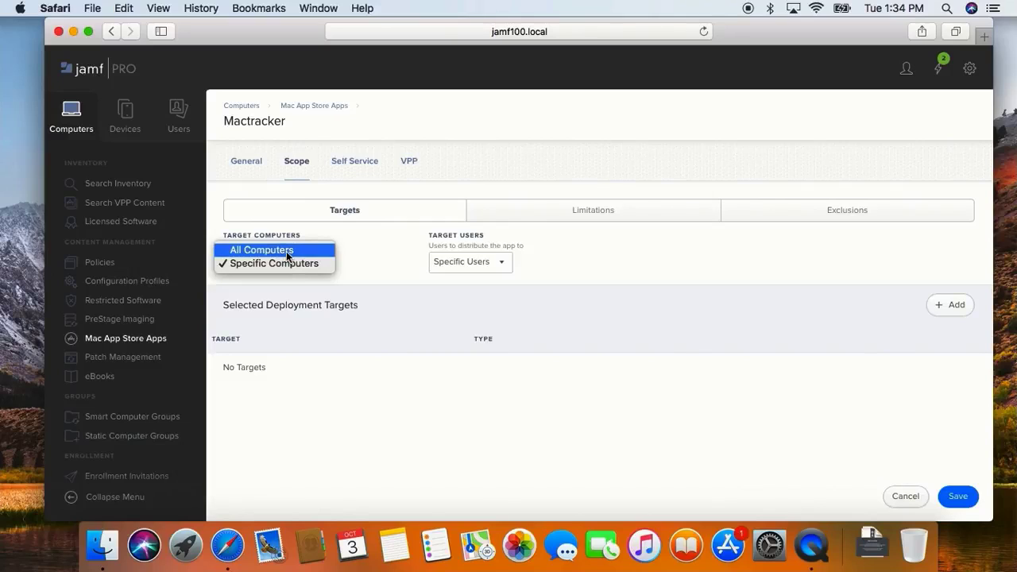
click(286, 251)
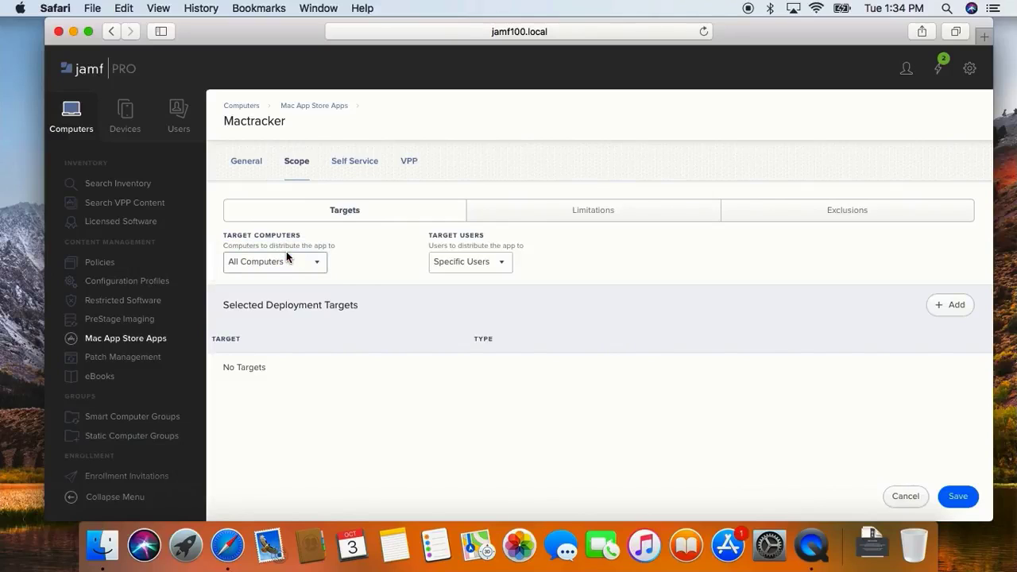
Exclude the Minneapolis building from Mactracker's scope, then save the app and return to the Mac App Store apps list.
click(812, 220)
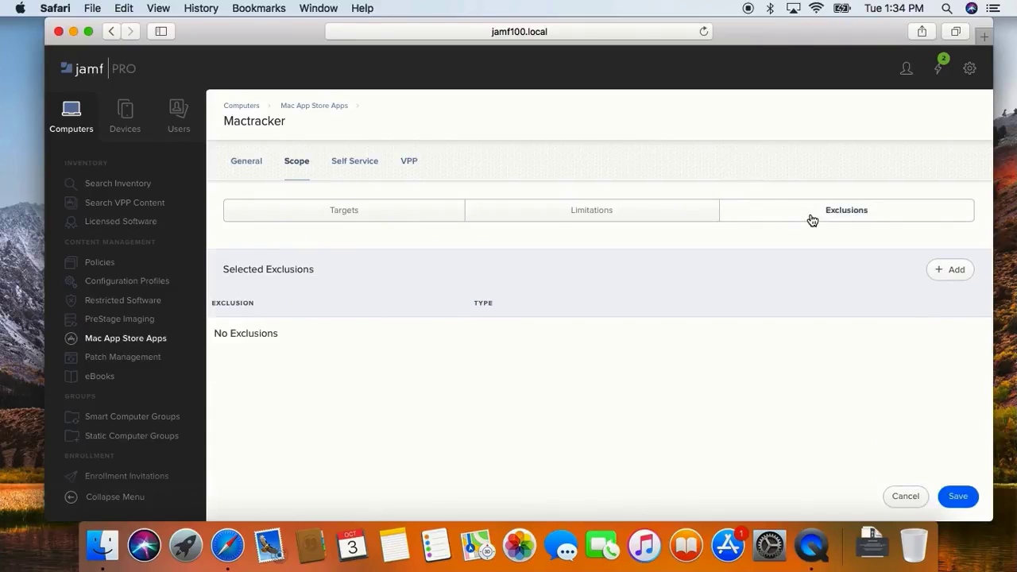
click(949, 272)
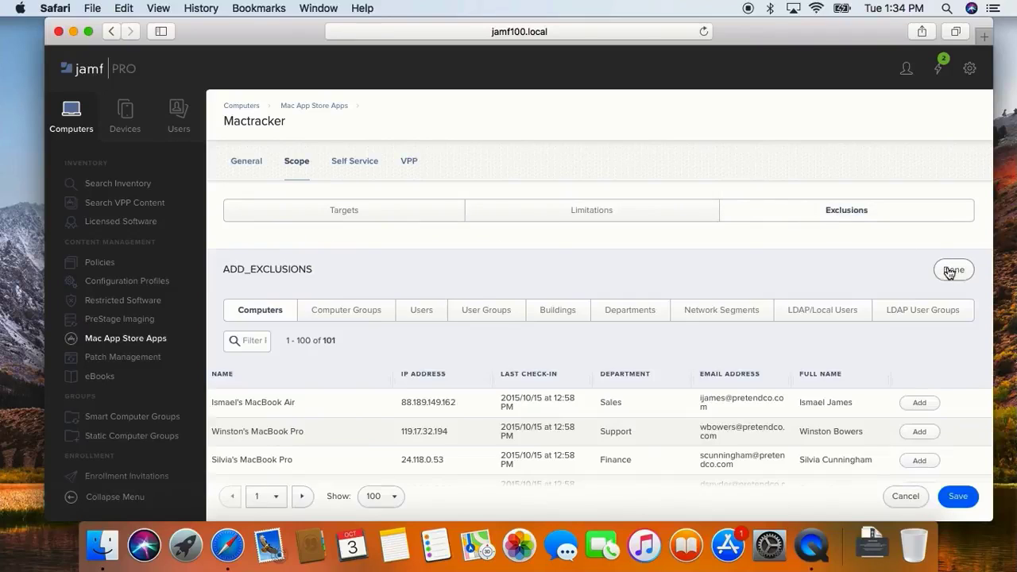
click(562, 316)
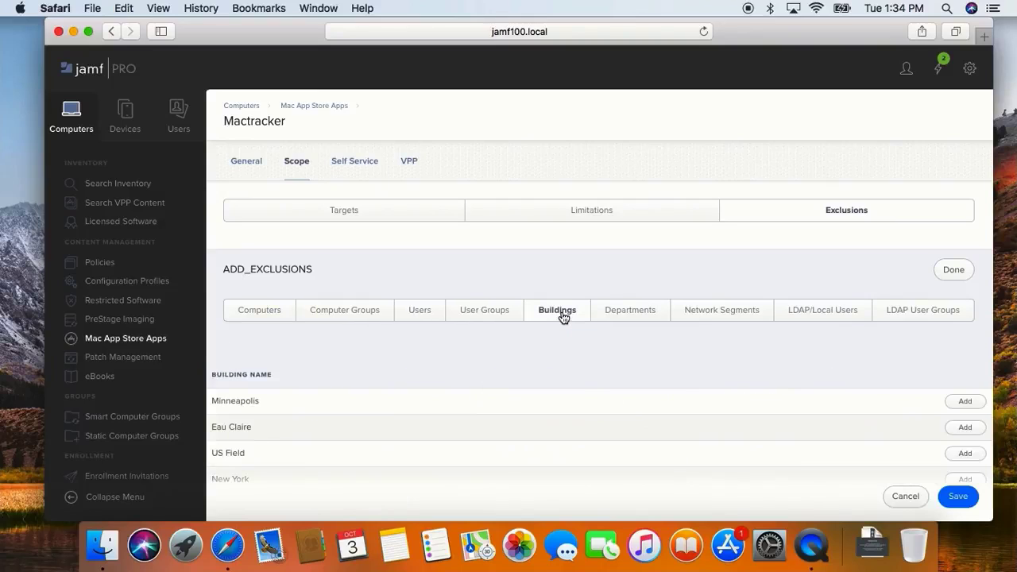
click(965, 402)
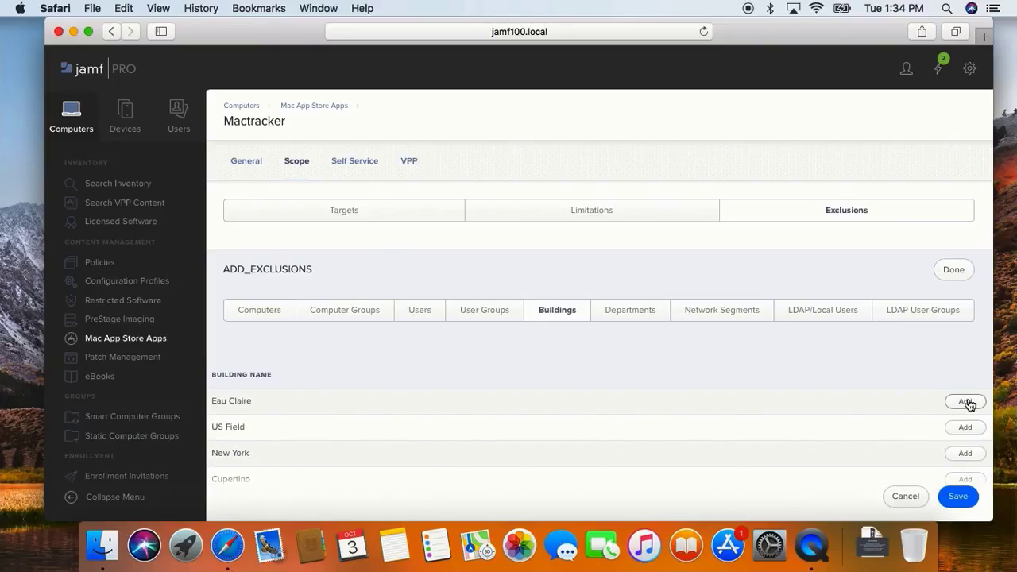
click(954, 271)
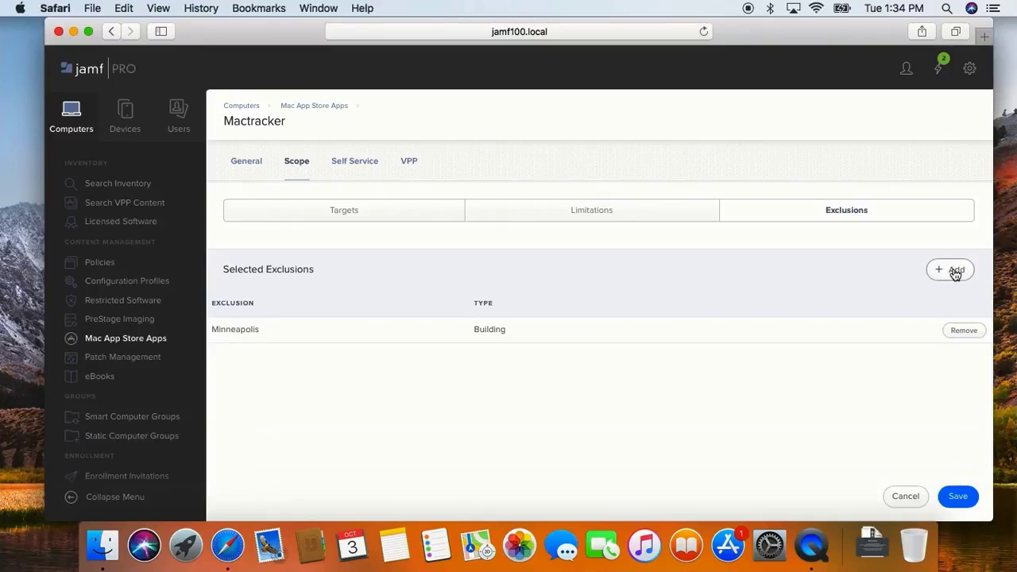
click(958, 496)
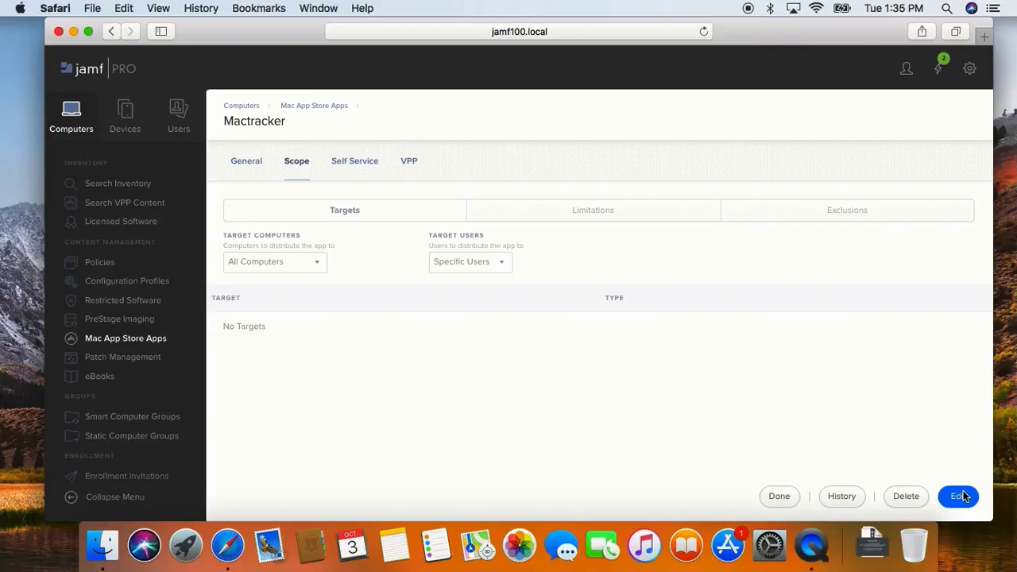
click(770, 497)
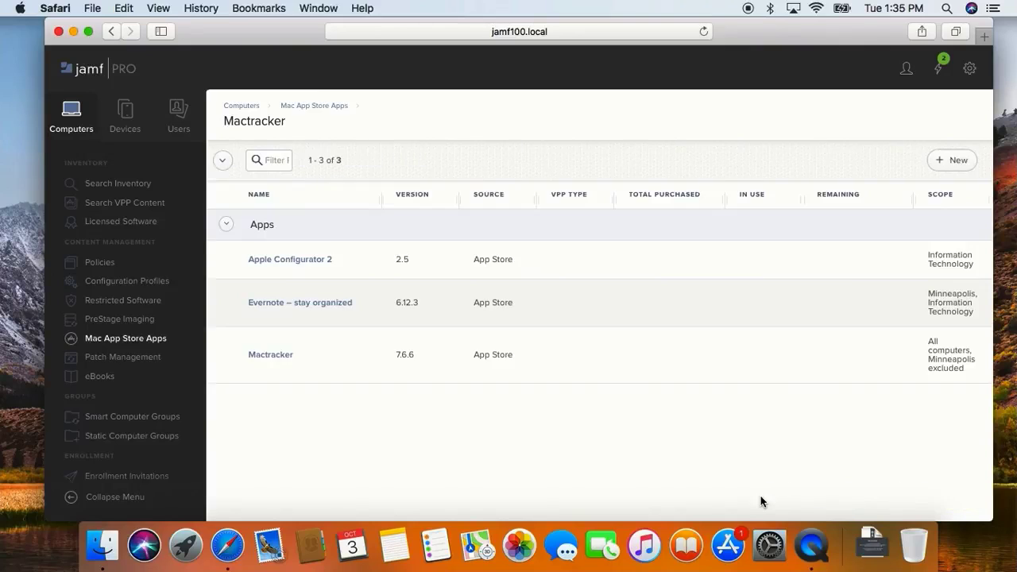